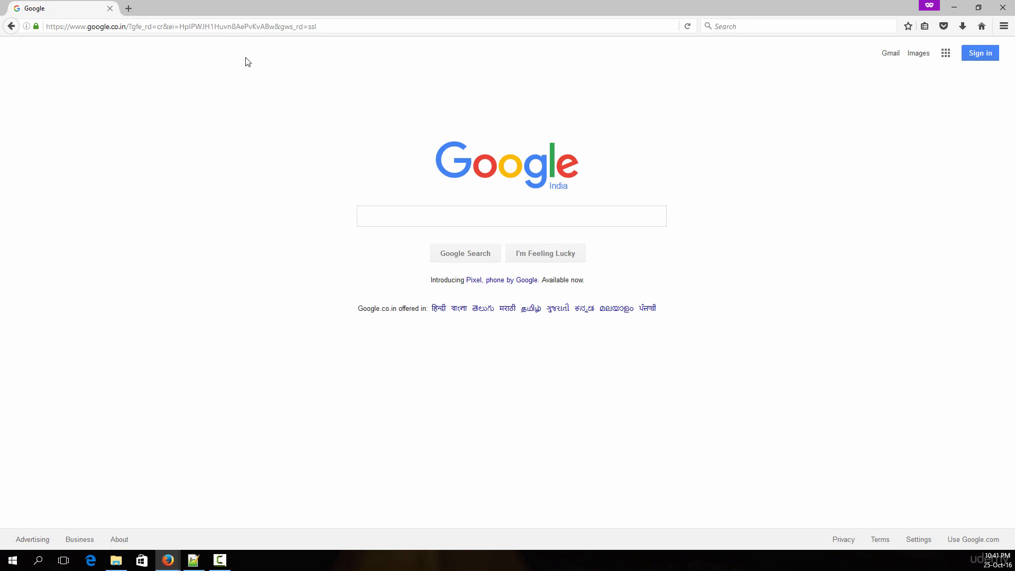
Search Google for "python" and open the official Python.org website from the results.
left_click(453, 215)
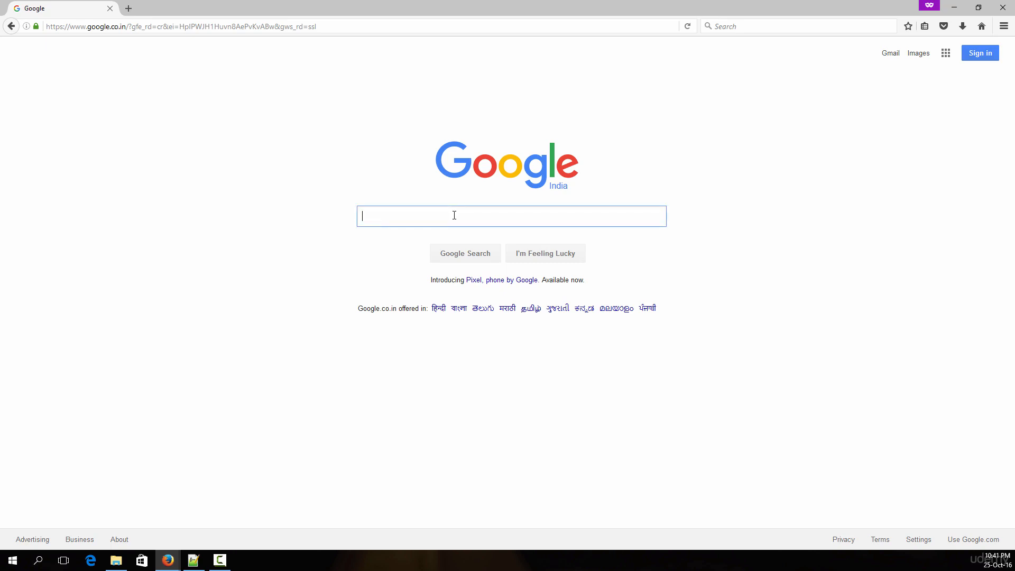
type("python")
key("Return")
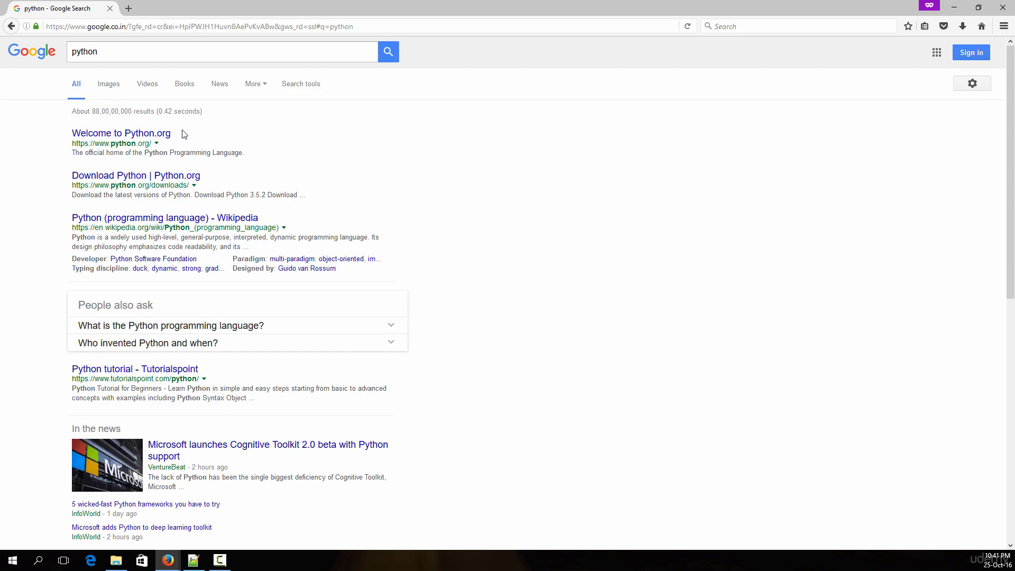
left_click(118, 134)
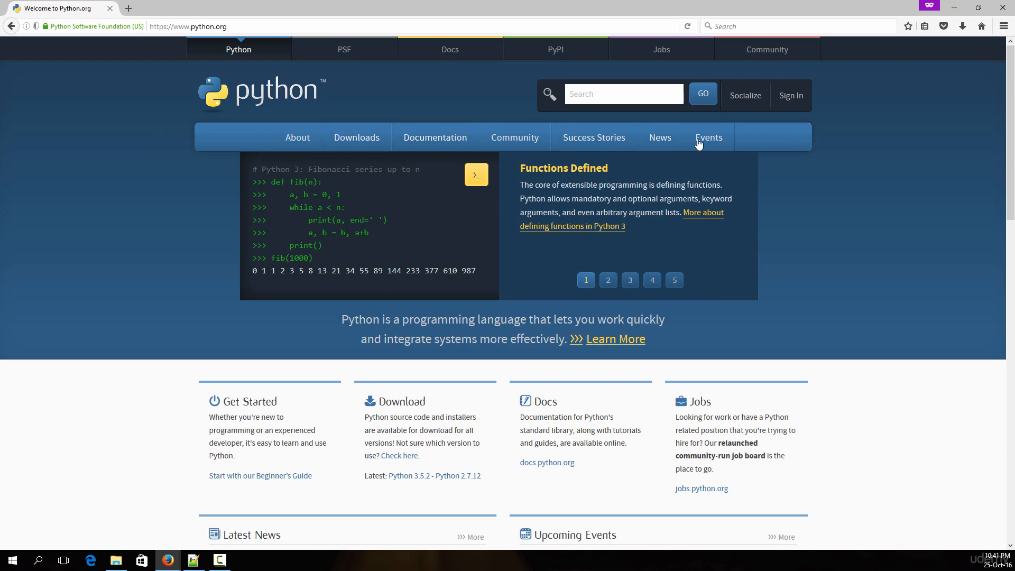
Open the Python downloads page and save the Python 3.5.2 installer for Windows.
mouse_move(352, 140)
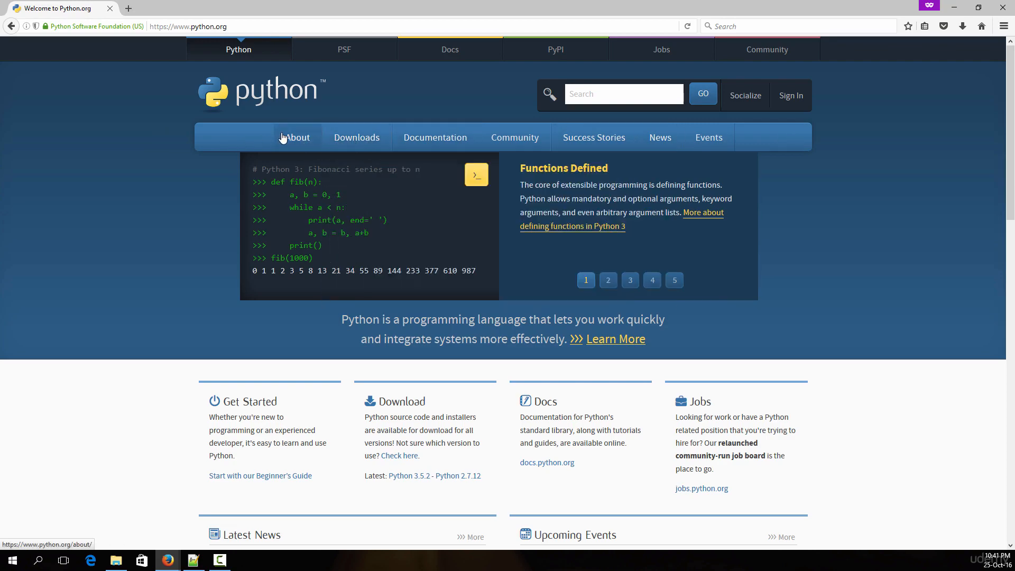
left_click(353, 138)
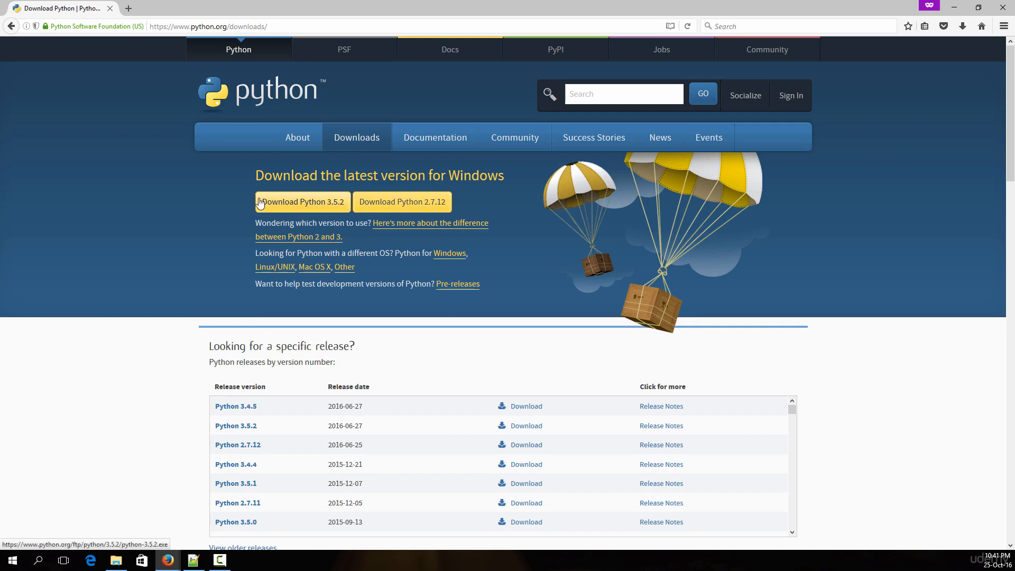
left_click(313, 207)
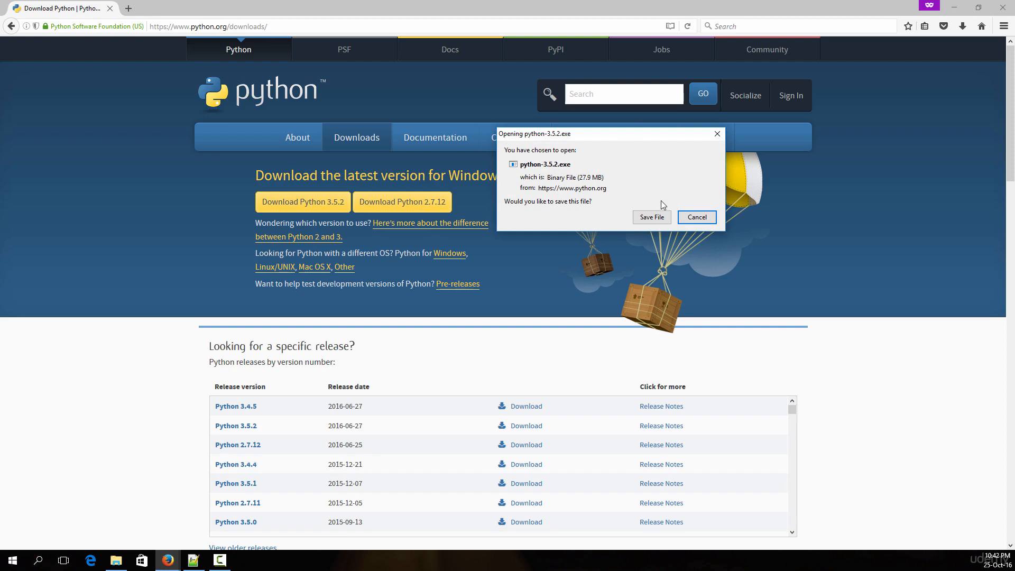
left_click(651, 217)
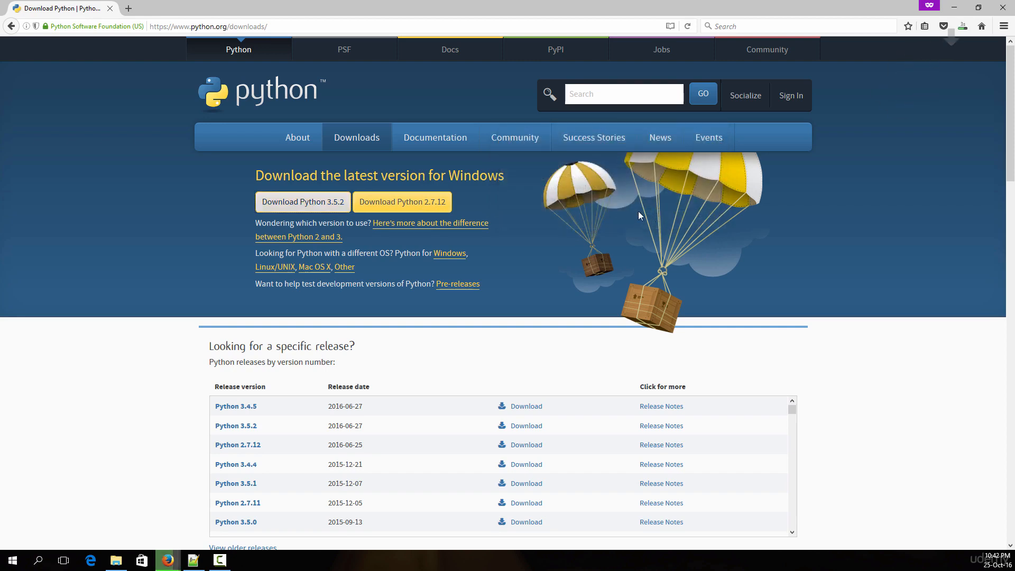
Close the spare browser start page window and resize the Python downloads window so part of the desktop is exposed.
left_click(967, 27)
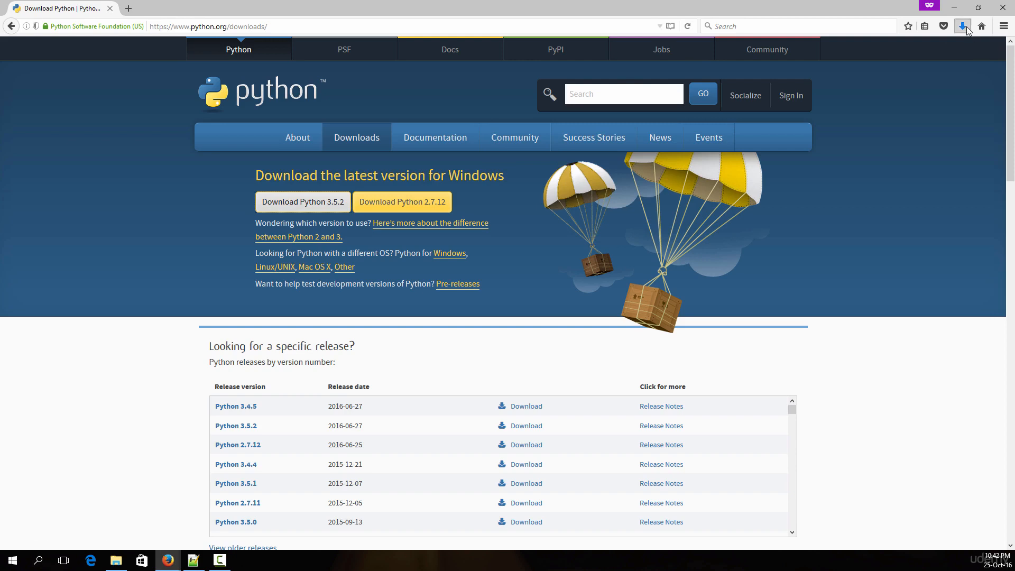
left_click_drag(768, 4, 770, 14)
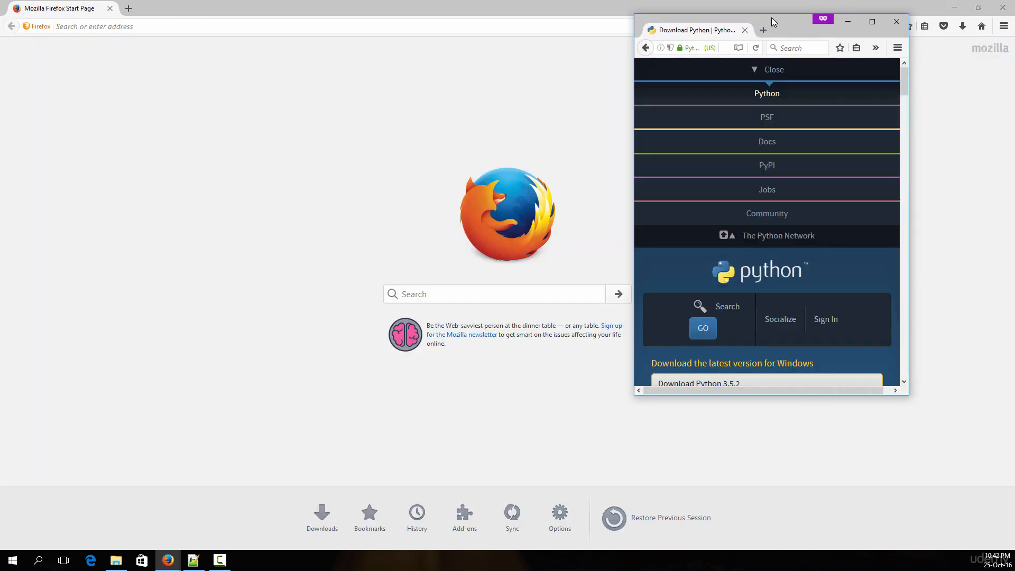
left_click(996, 6)
left_click(893, 48)
left_click(893, 49)
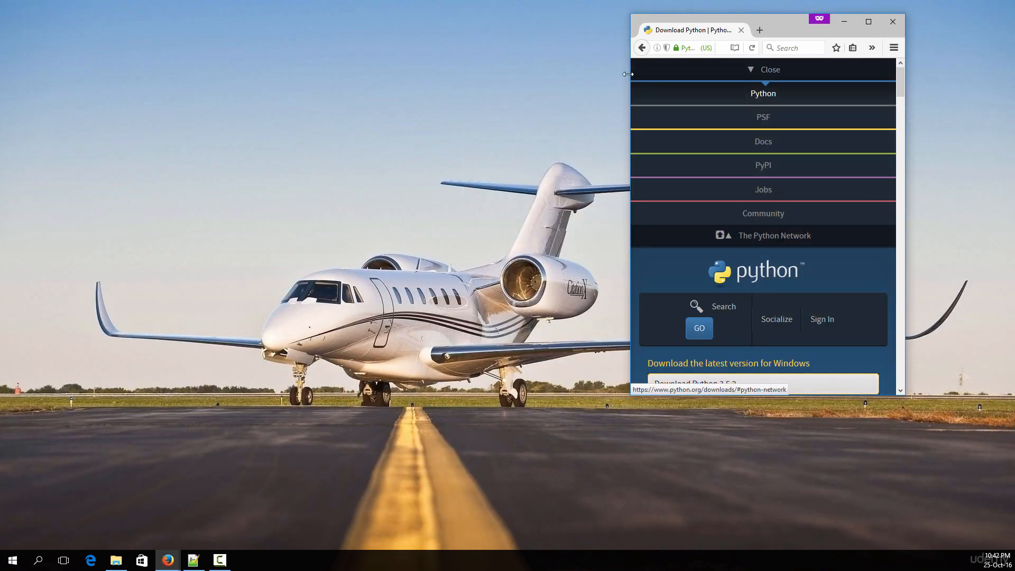
left_click_drag(631, 74, 404, 74)
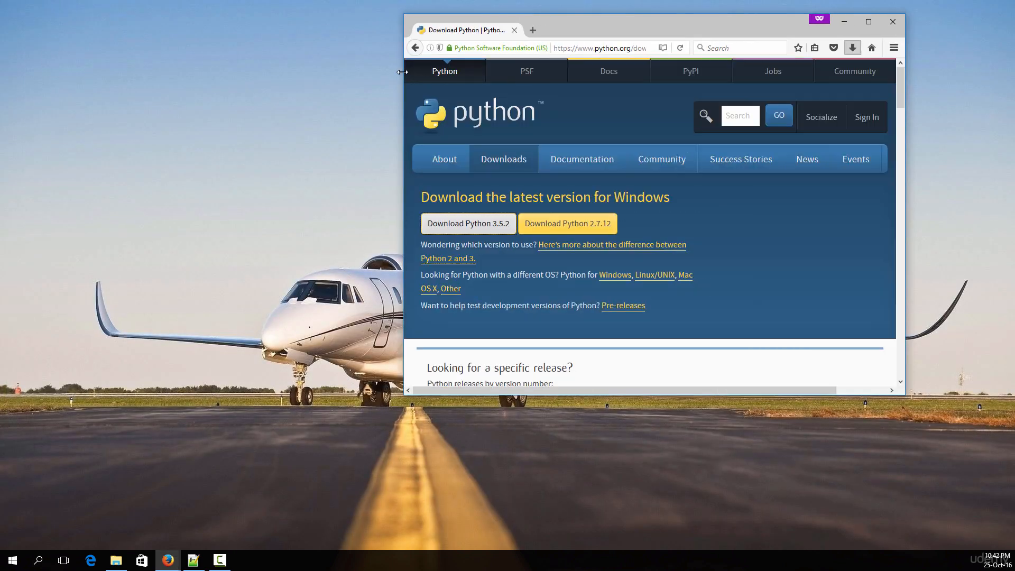
Place the downloaded Python 3.5.2 installer on the desktop from the browser's download list and close the browser.
left_click(852, 48)
left_click_drag(709, 82, 77, 33)
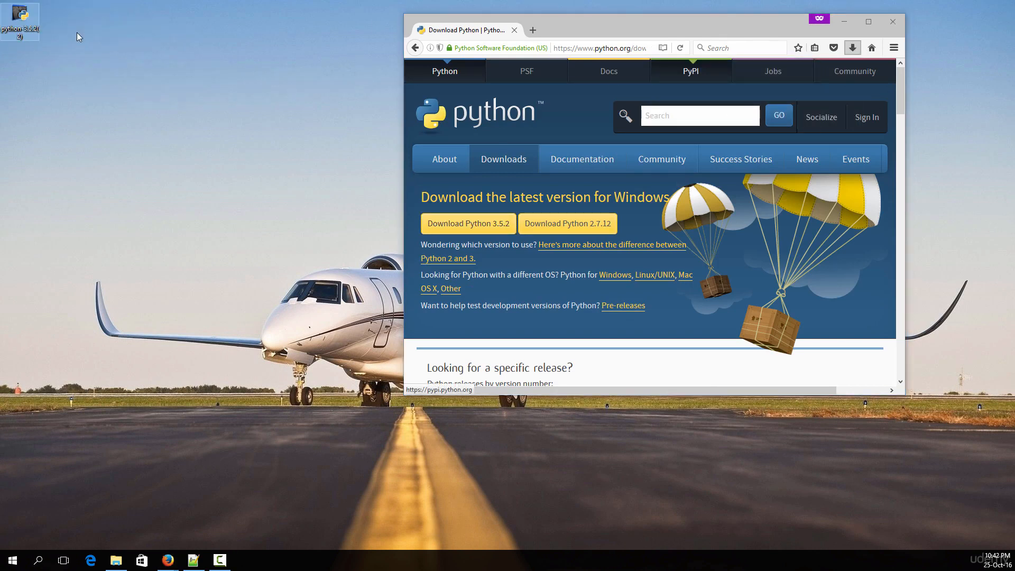
left_click(892, 22)
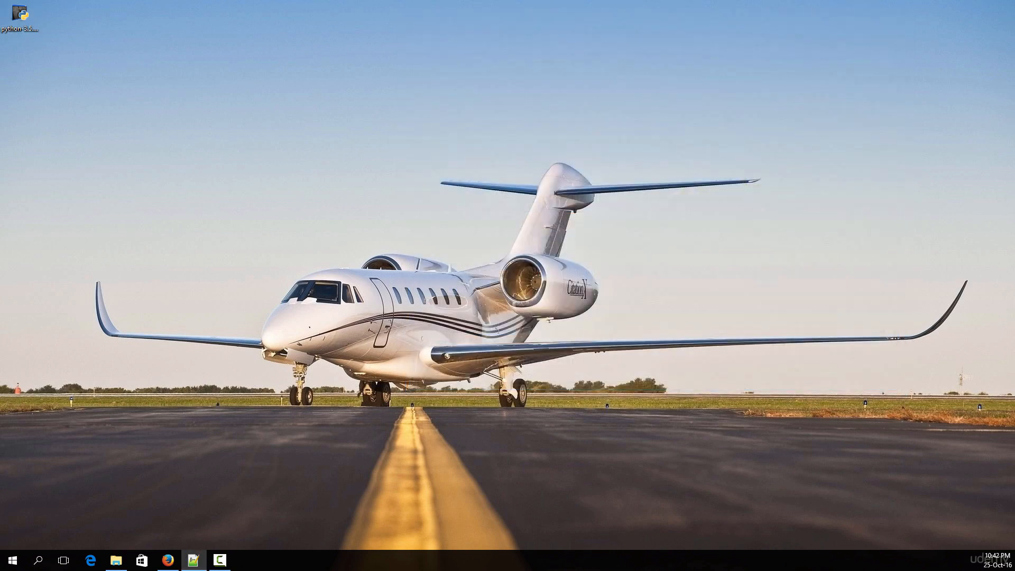
Run the Python 3.5.2 installer from the desktop, install with the default settings, and close the setup.
left_click(21, 30)
left_click_drag(0, 107, 458, 171)
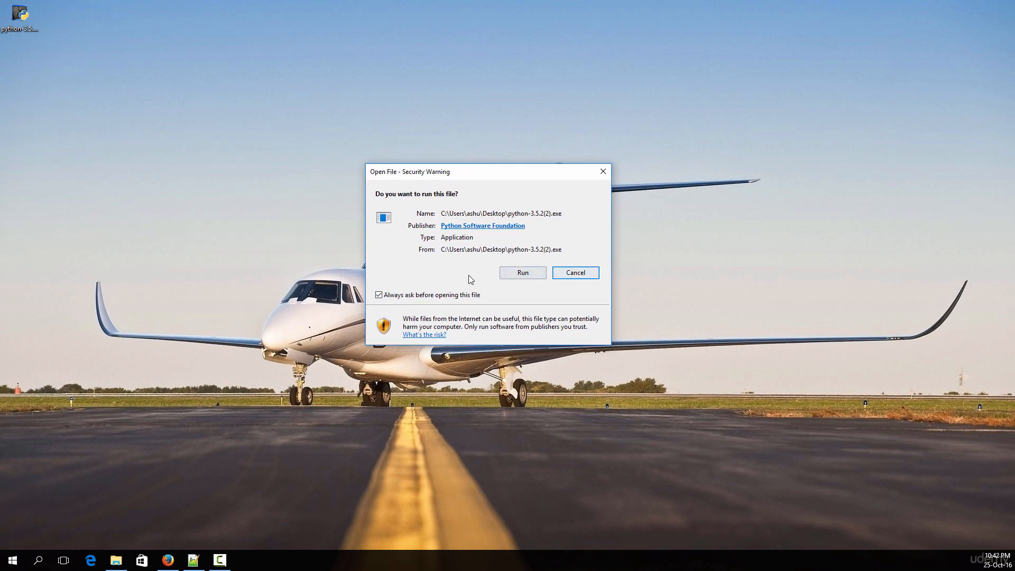
left_click(522, 275)
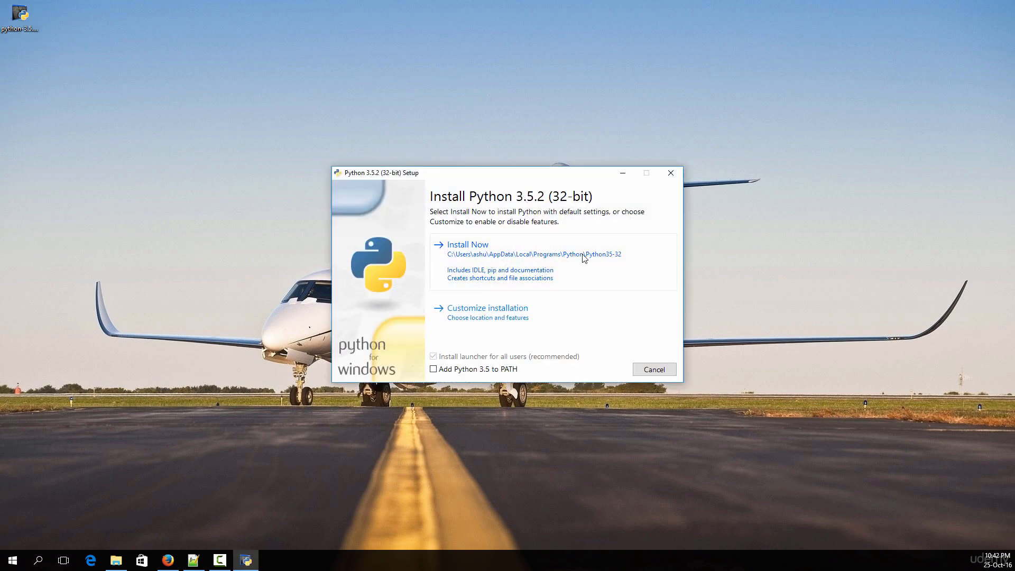
left_click(482, 261)
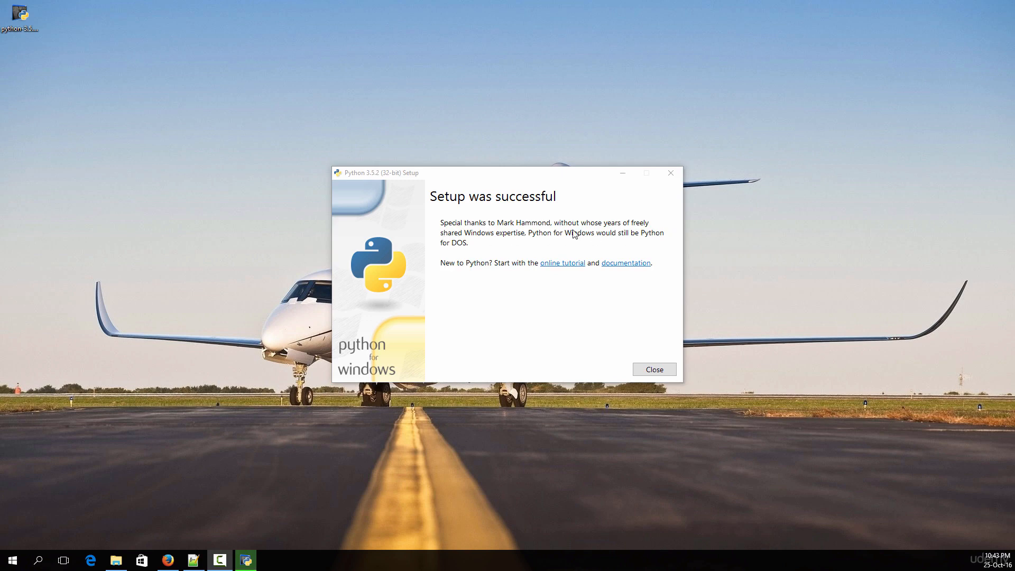
left_click(654, 370)
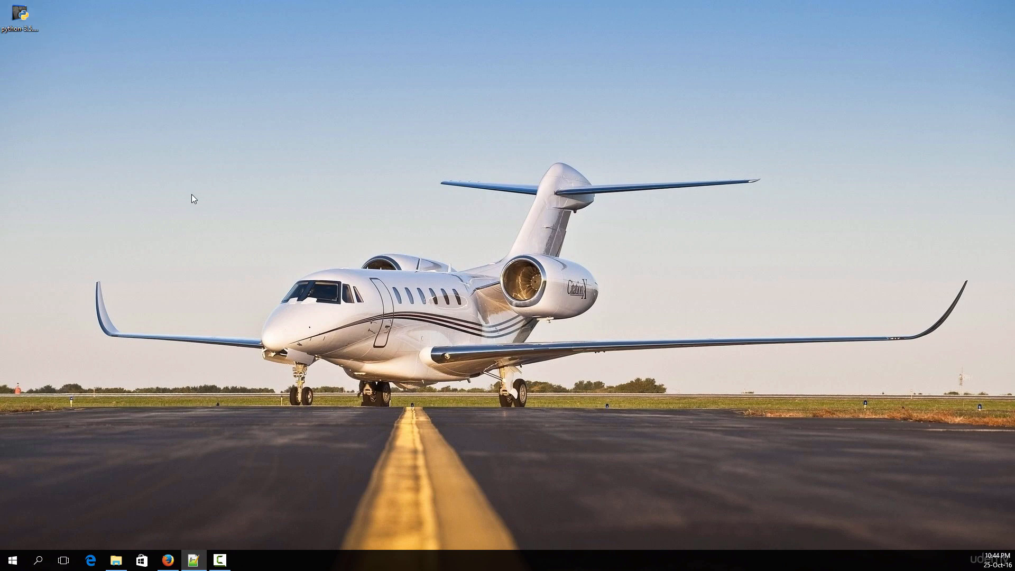
Search Windows for "python" and launch Python 3.5 (32-bit).
left_click(38, 560)
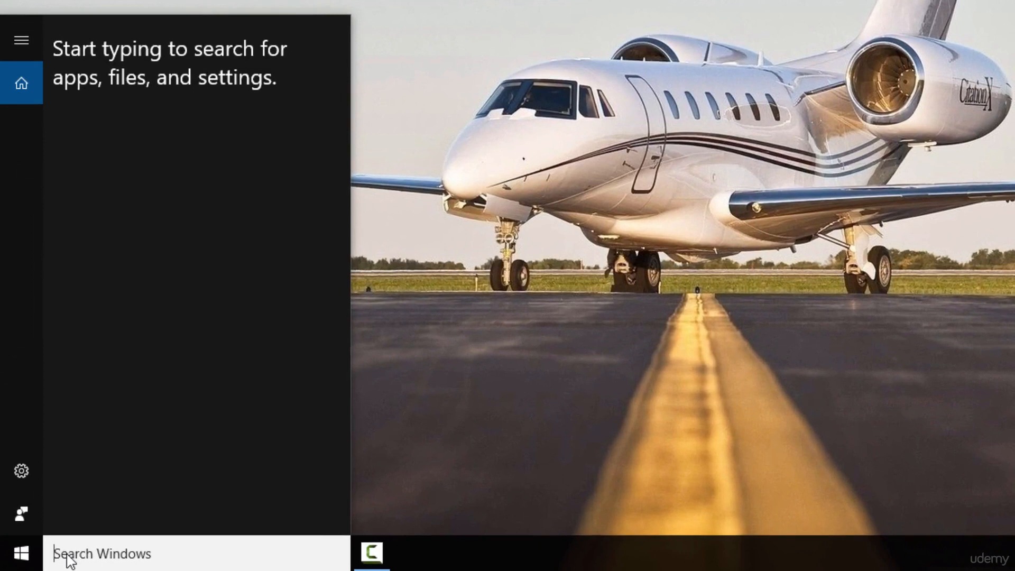
type("python")
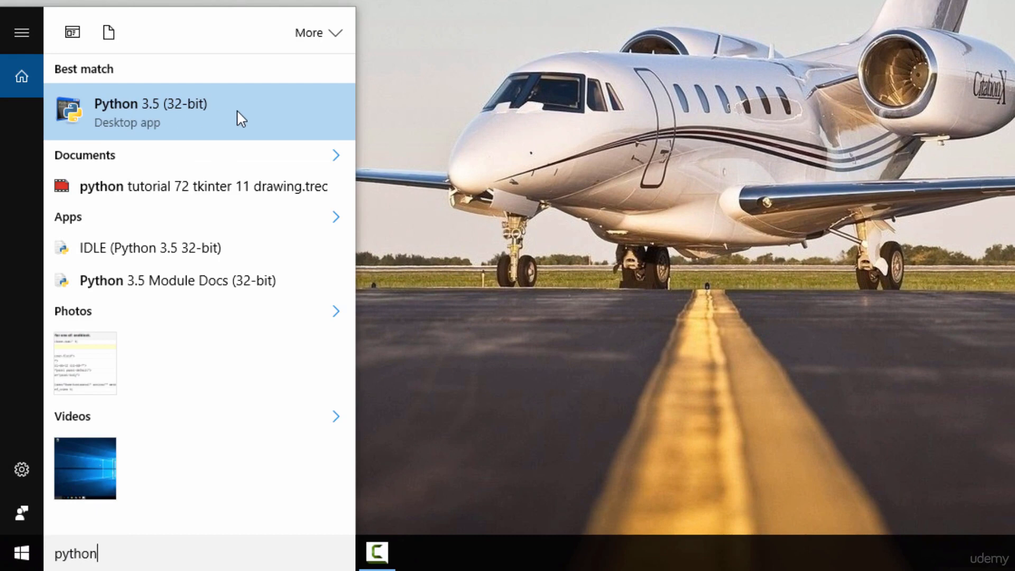
left_click(204, 111)
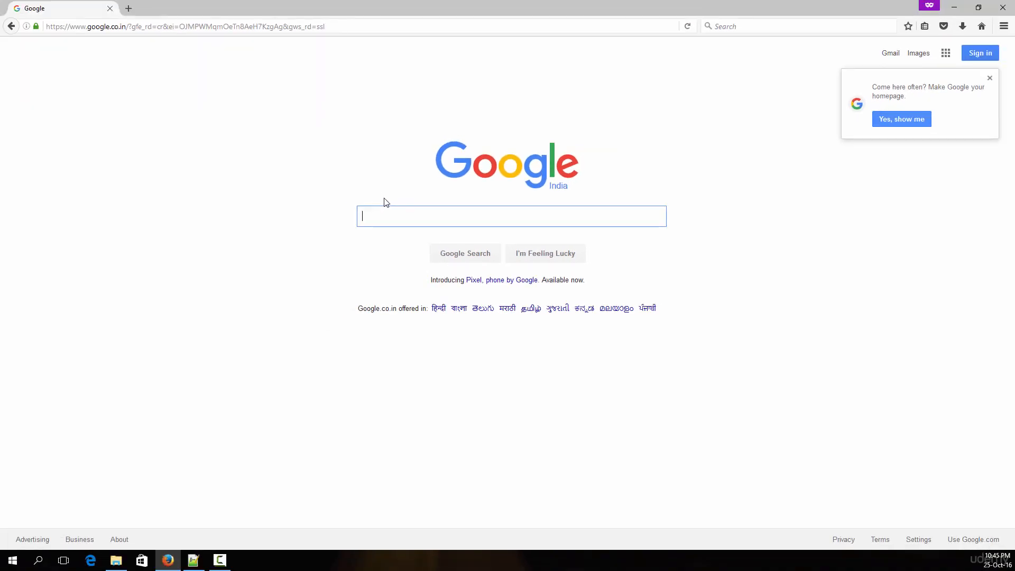
Dismiss Google's homepage suggestion in the browser and search for "pycharm".
left_click(989, 78)
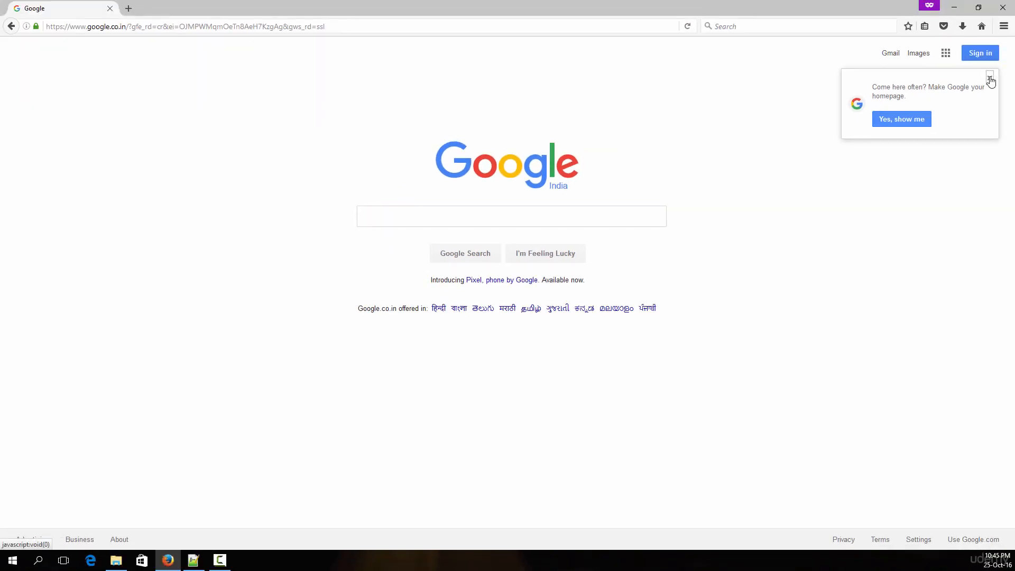
left_click(504, 220)
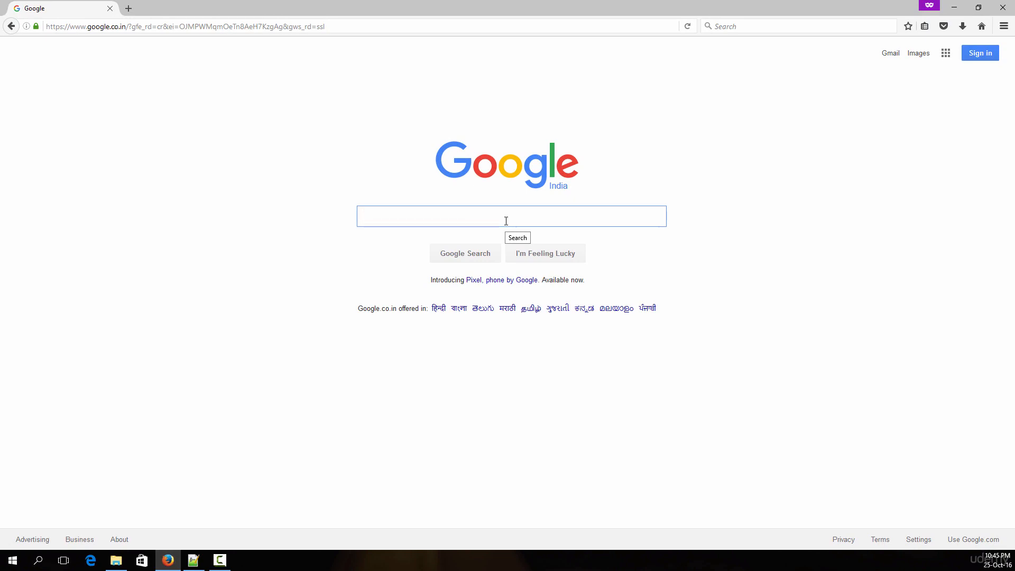
type("pychaem")
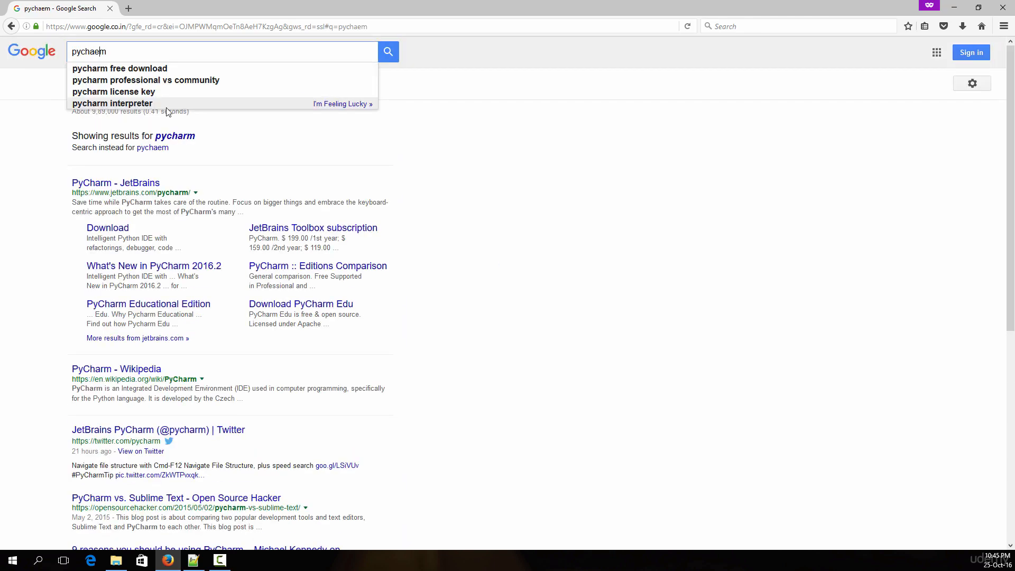
key("Left")
key("BackSpace")
type("r")
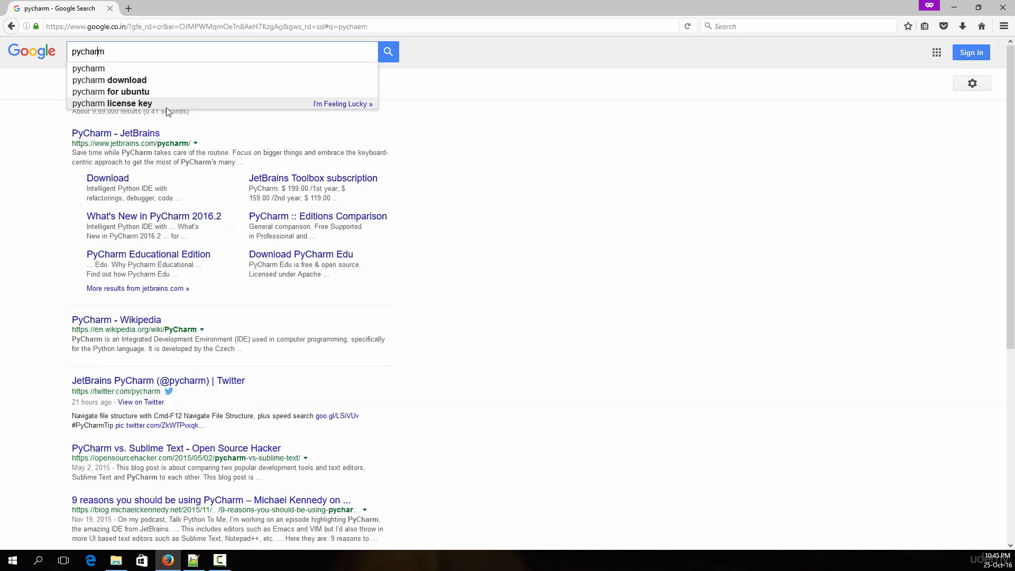
key("Return")
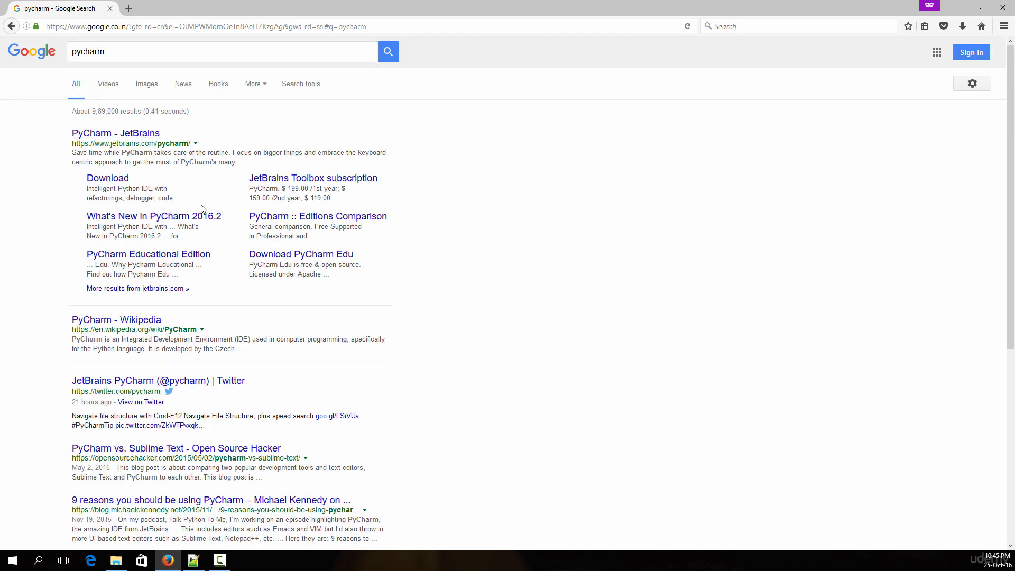
Open the JetBrains PyCharm download page and request the Community edition installer for Windows.
left_click(117, 180)
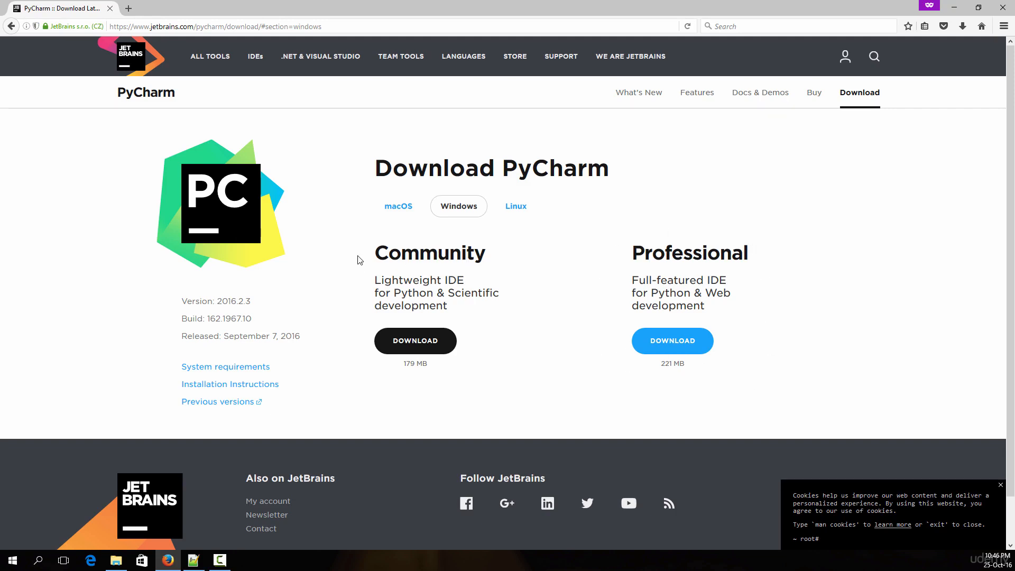
left_click_drag(359, 259, 491, 263)
left_click(492, 263)
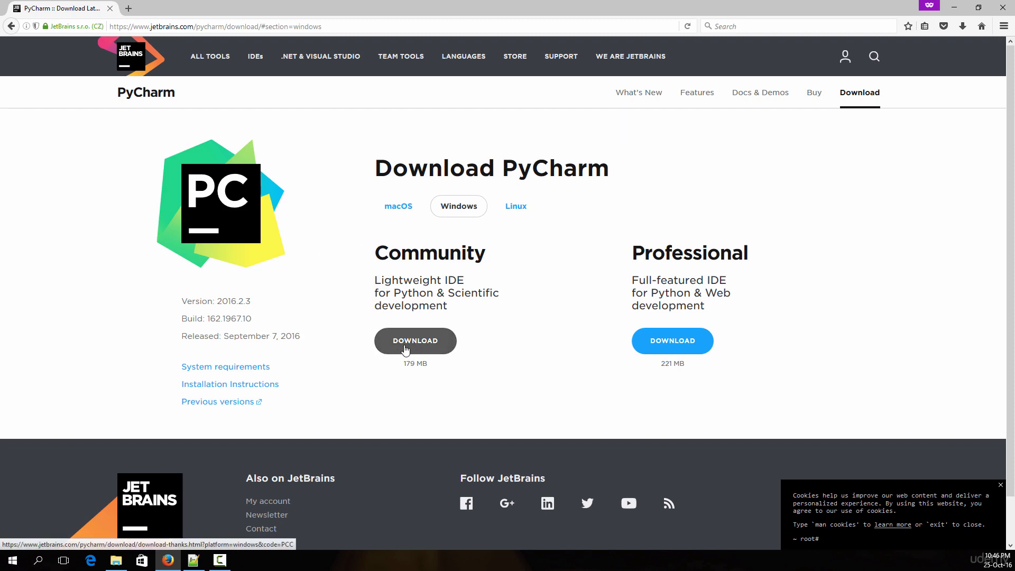
left_click(426, 342)
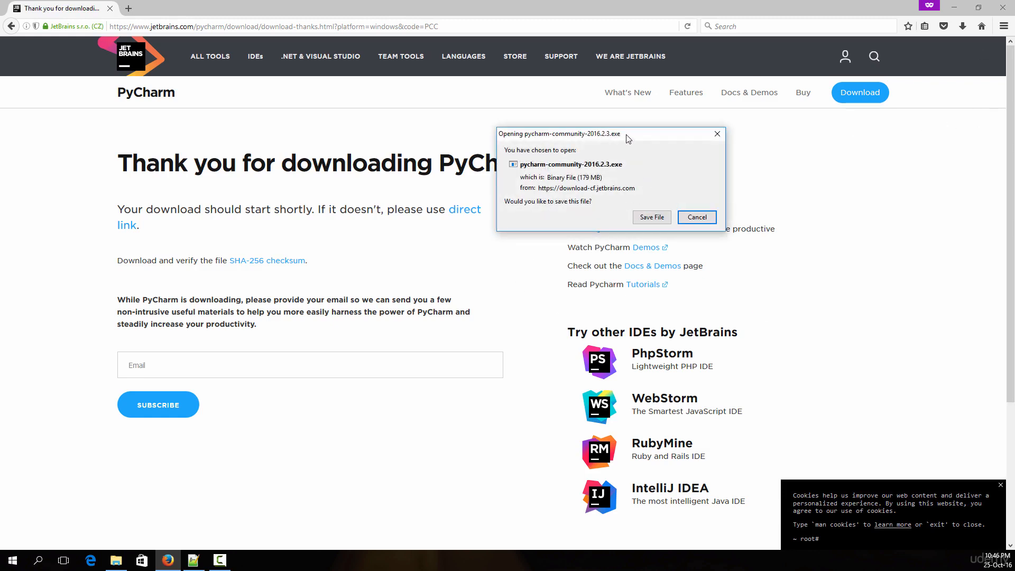
Cancel saving the pycharm-community-2016.2.3.exe file and close the browser.
left_click_drag(622, 140, 535, 160)
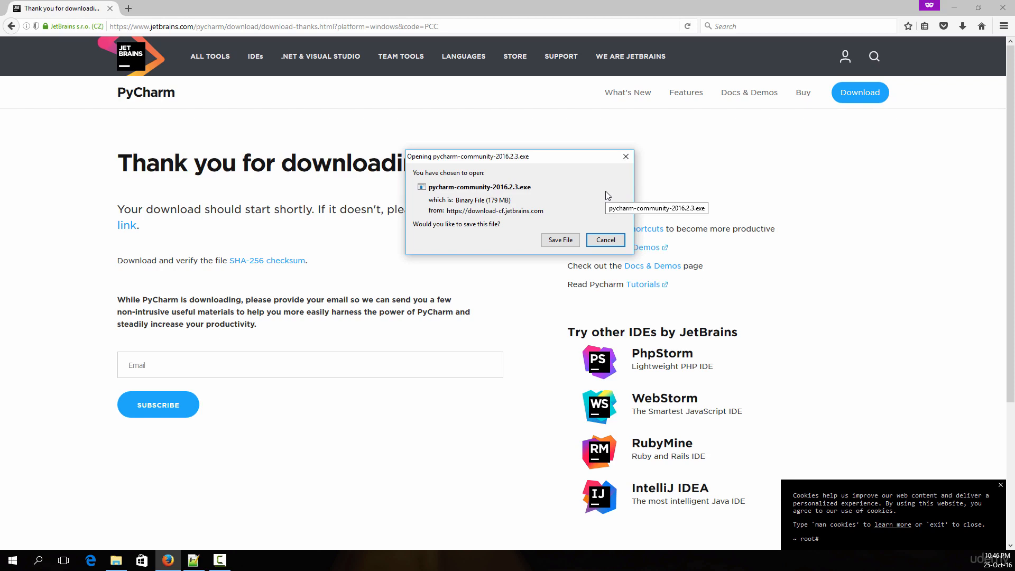
left_click_drag(552, 158, 482, 201)
left_click(534, 283)
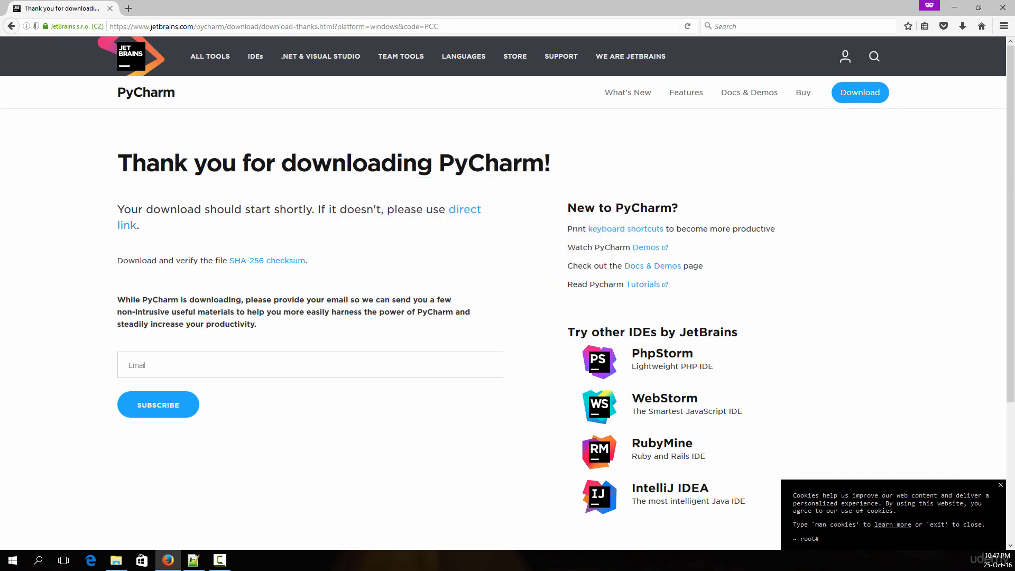
left_click(989, 4)
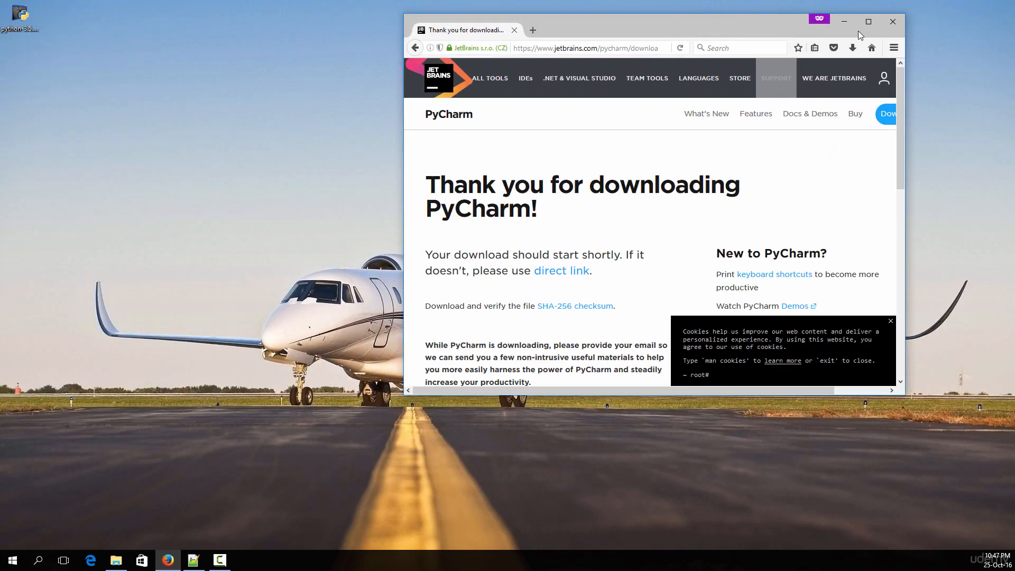
left_click(885, 27)
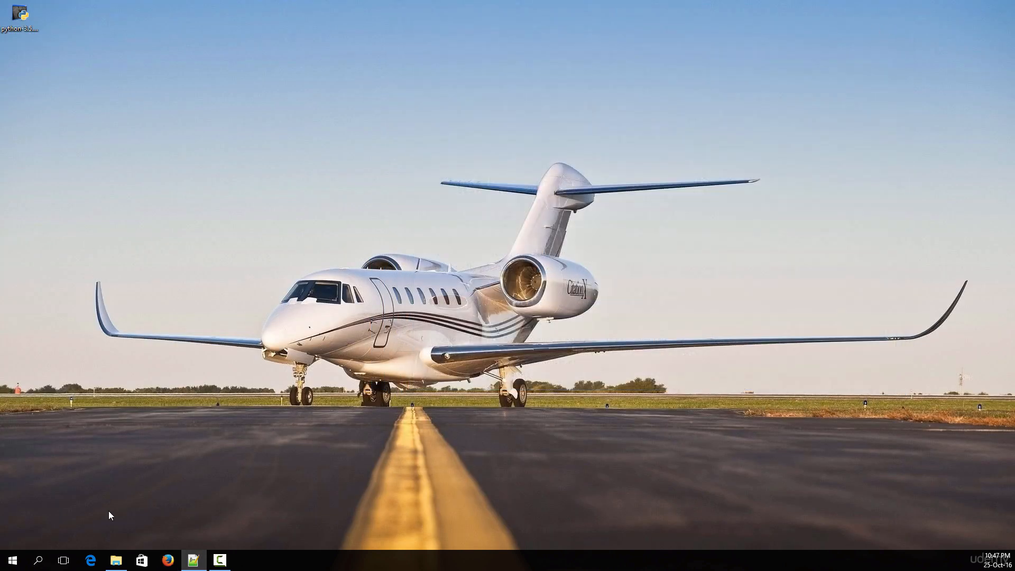
Search Windows for "pycharm" and launch JetBrains PyCharm Community Edition 2016.1.4.
left_click(35, 562)
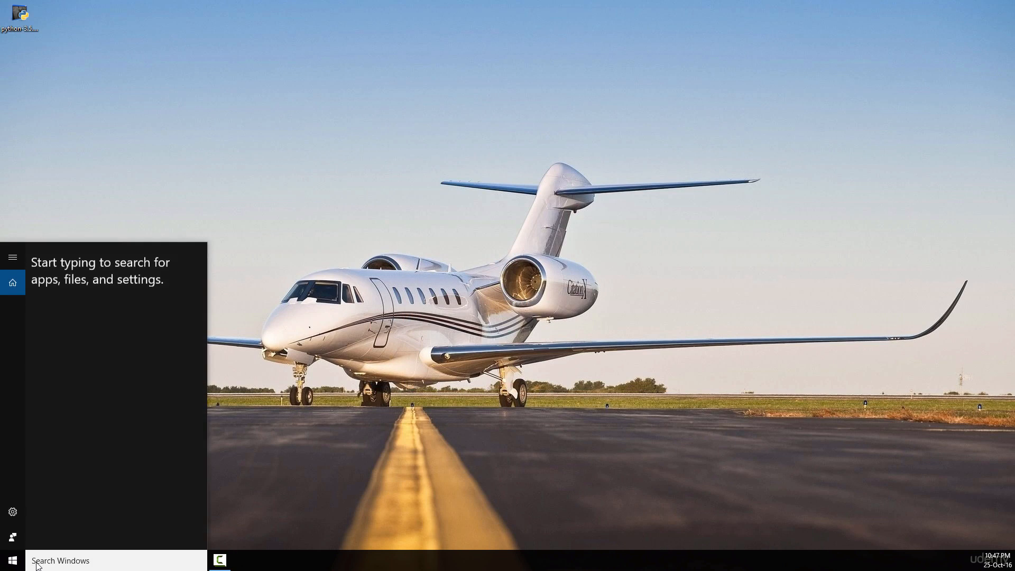
type("pycharm")
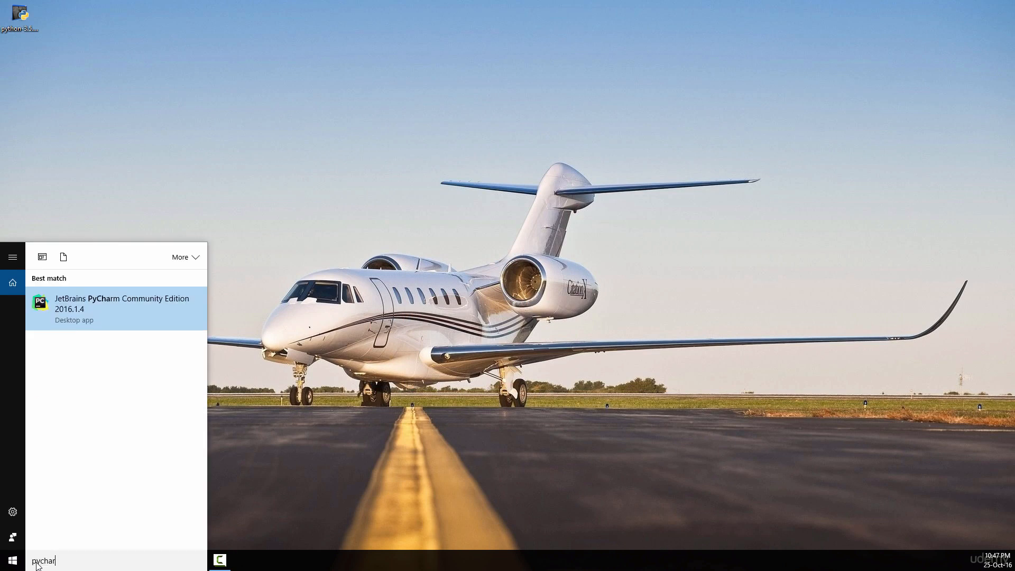
left_click(141, 304)
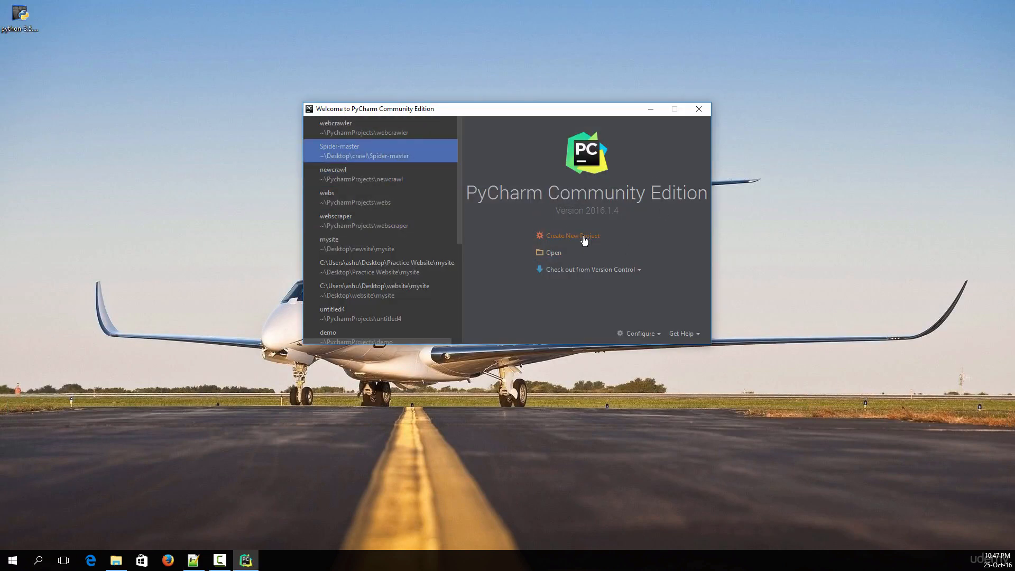
Create a new Pure Python project named firstproject in the PycharmProjects folder, using the Python 3.5.2 interpreter.
left_click(584, 240)
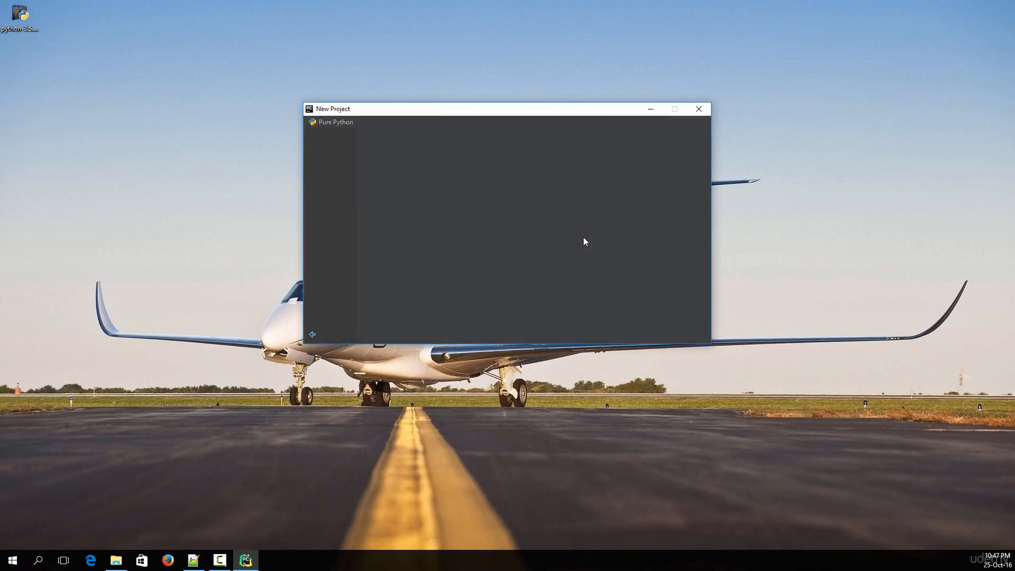
double_click(513, 128)
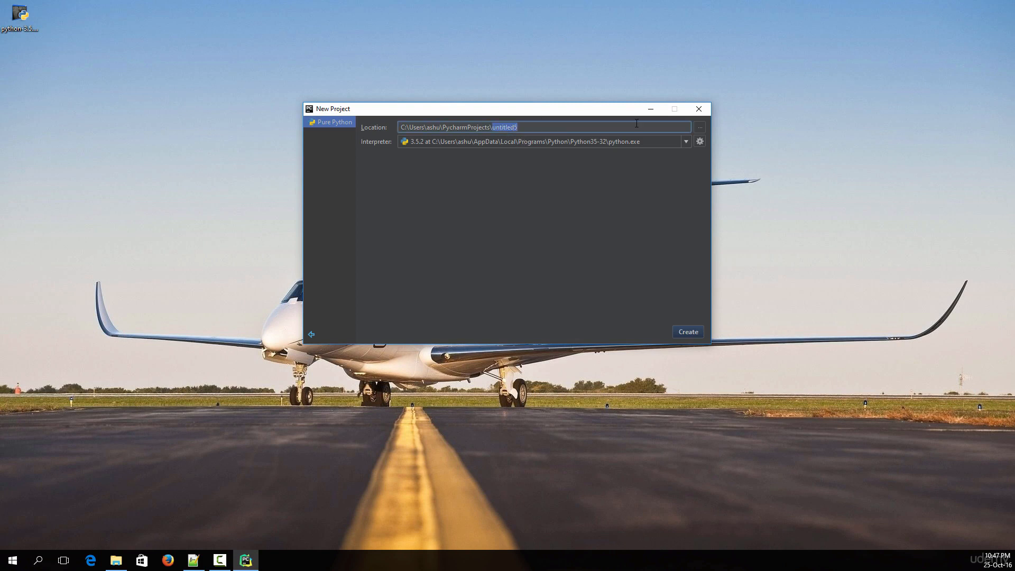
type("firstproject")
left_click(453, 143)
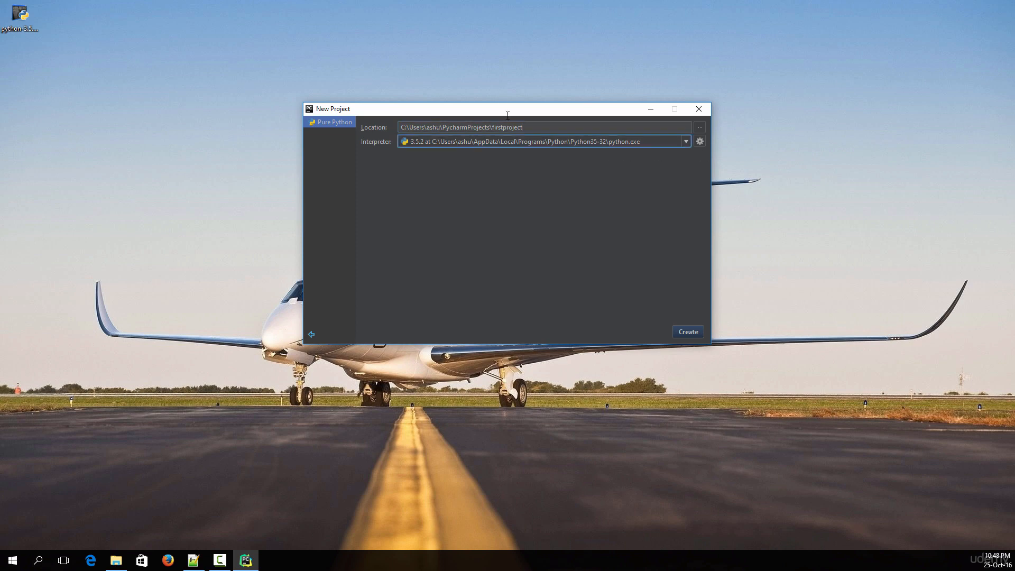
left_click(688, 332)
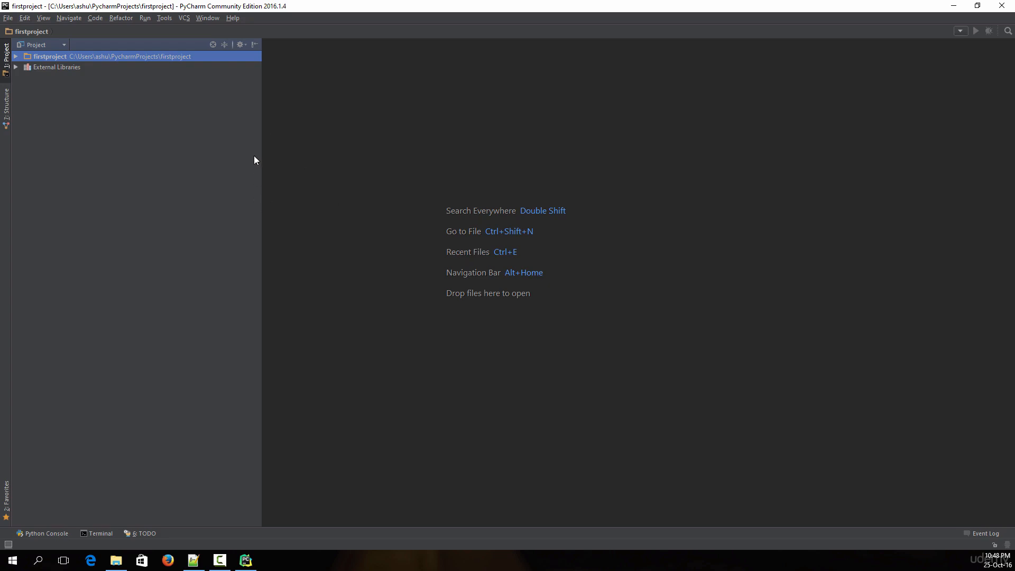
Open the project's settings, search them for "console" and show the Python Console page.
left_click(7, 18)
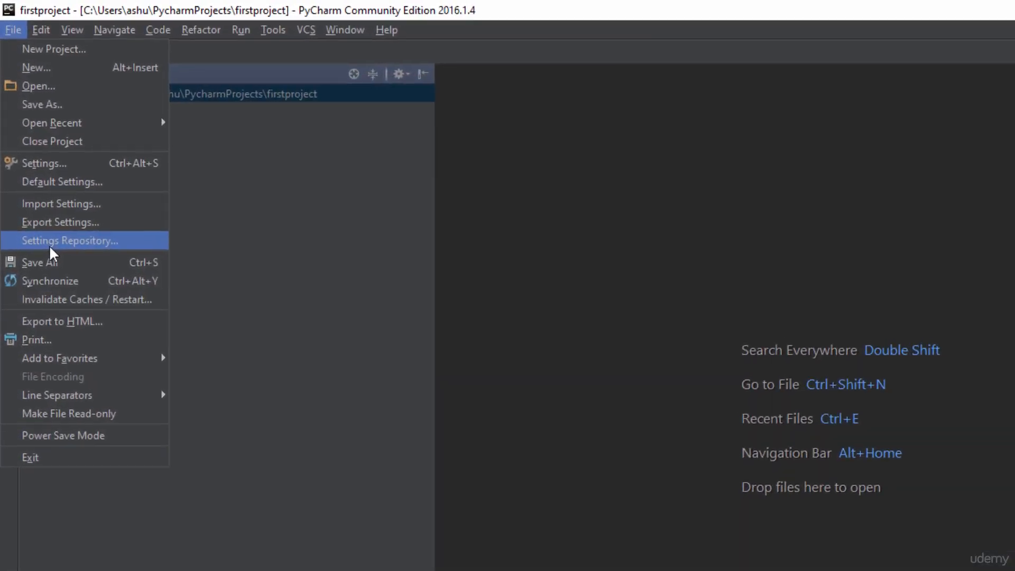
left_click(62, 172)
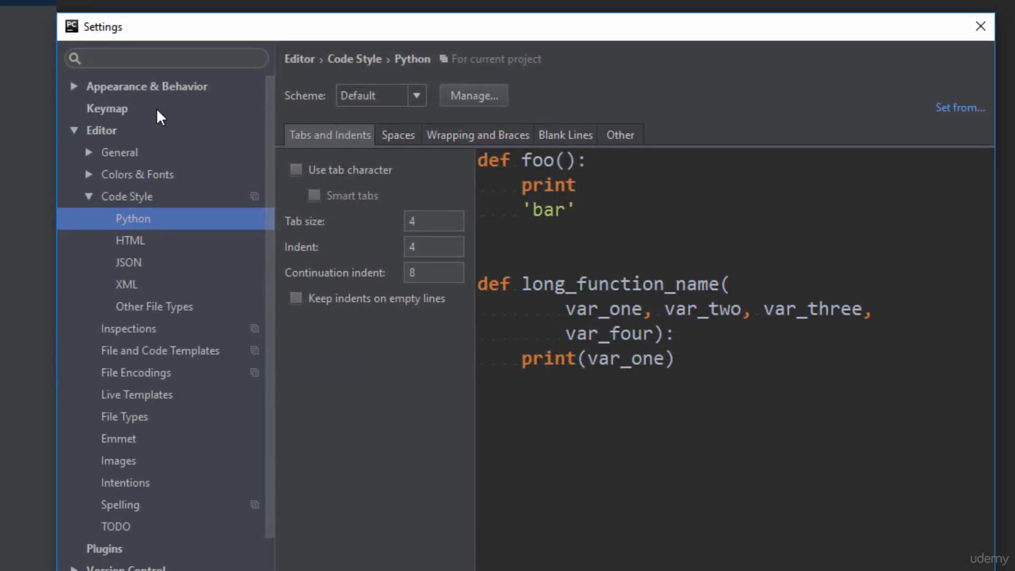
left_click(153, 57)
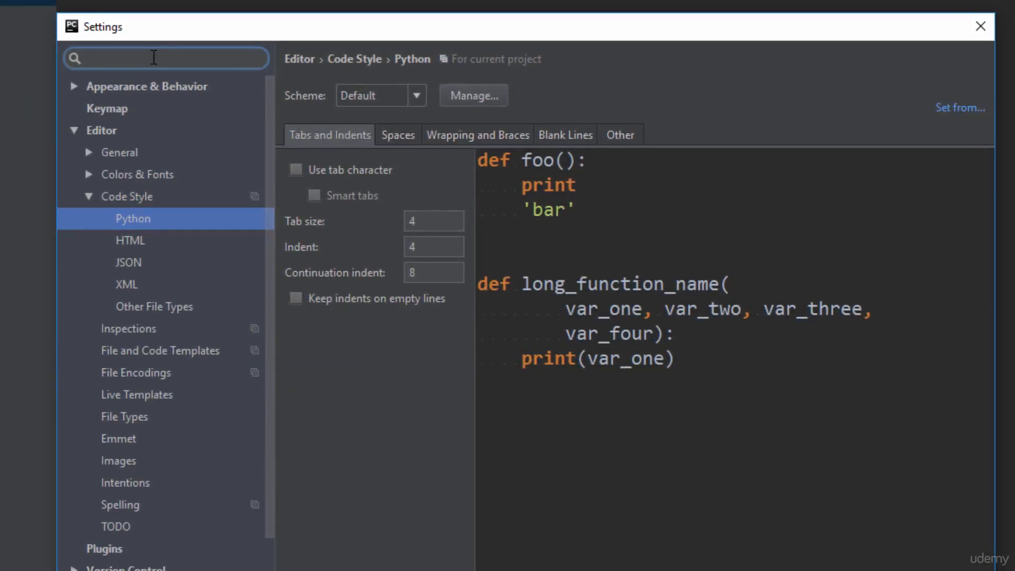
type("console")
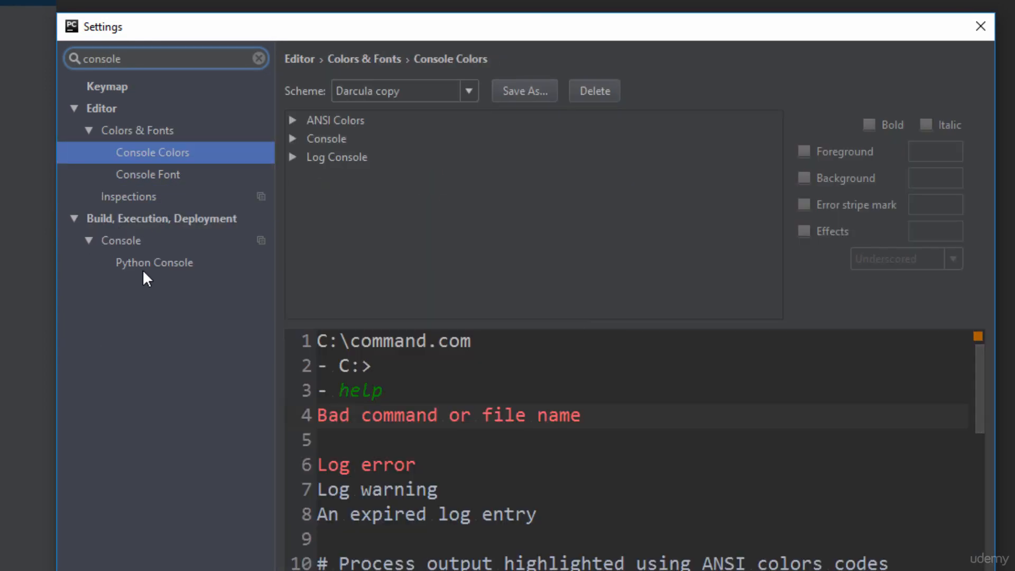
left_click(146, 264)
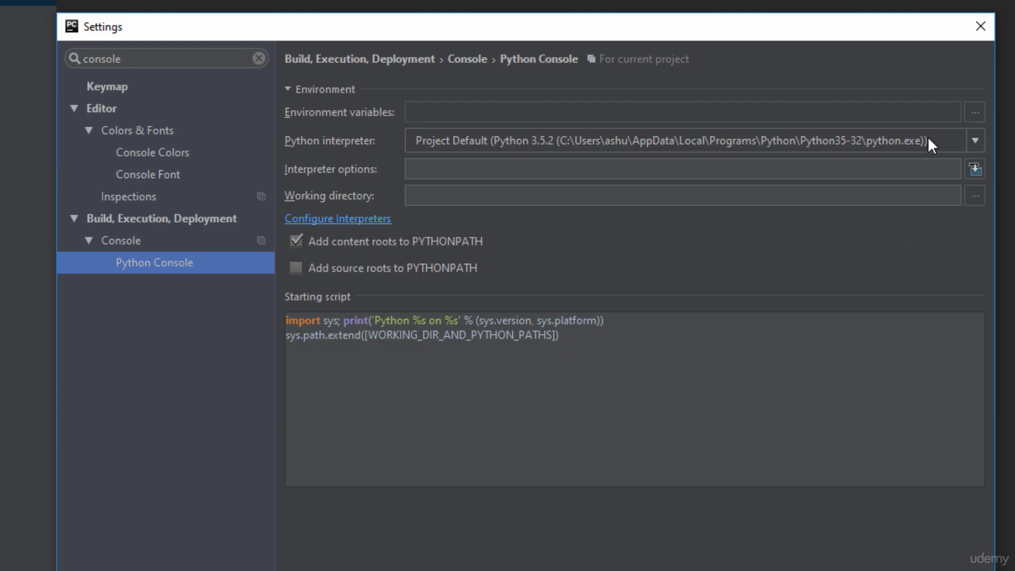
Check which Python interpreters are available for the Python Console, keeping the Project Default choice.
left_click(528, 139)
left_click(527, 138)
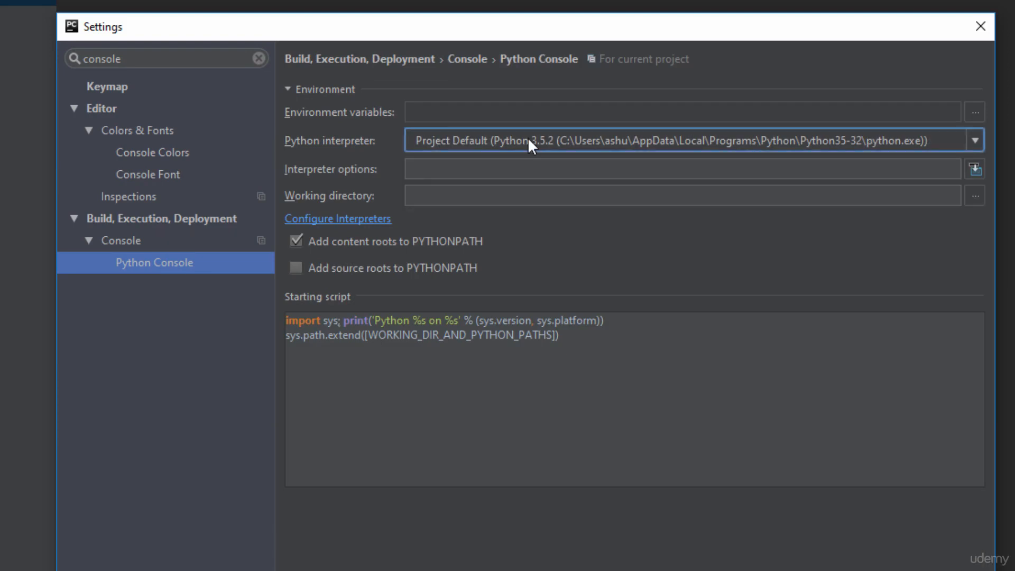
left_click(839, 142)
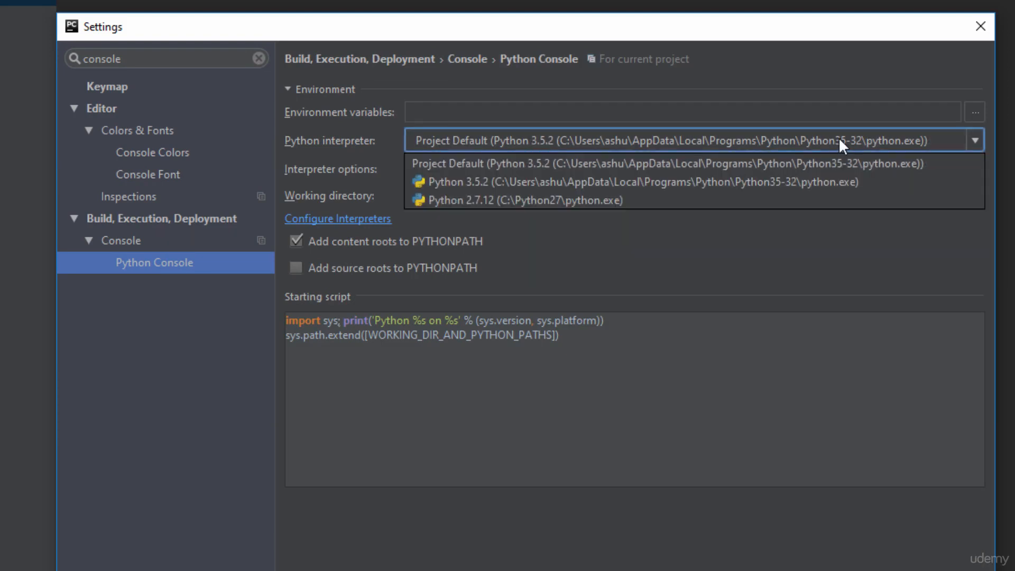
left_click(839, 140)
left_click(841, 144)
left_click(838, 141)
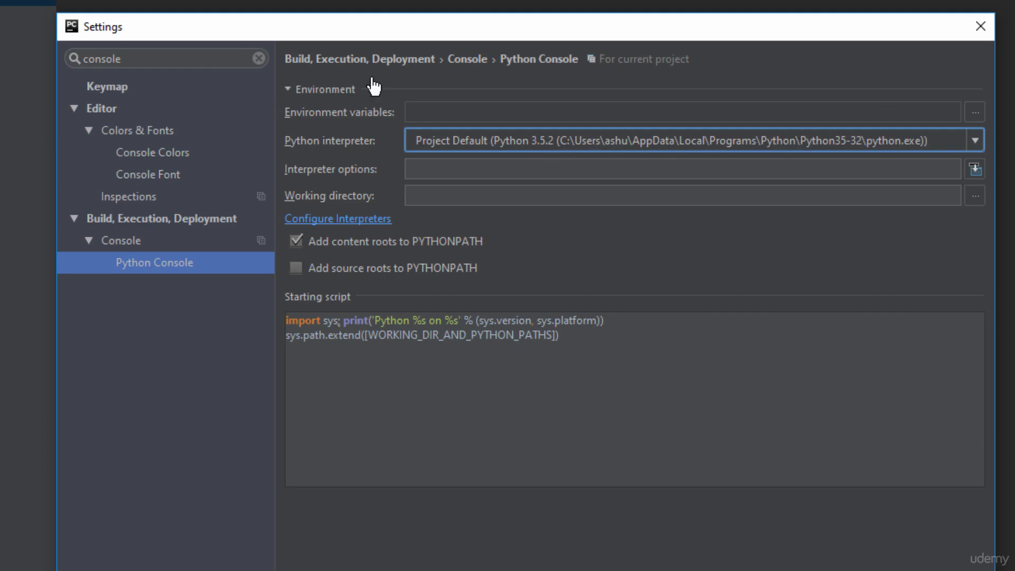
Search the settings for "project interpreter" and select the Python 3.5.2 interpreter from the Python35-32 folder for firstproject.
left_click(160, 61)
key("ctrl+a")
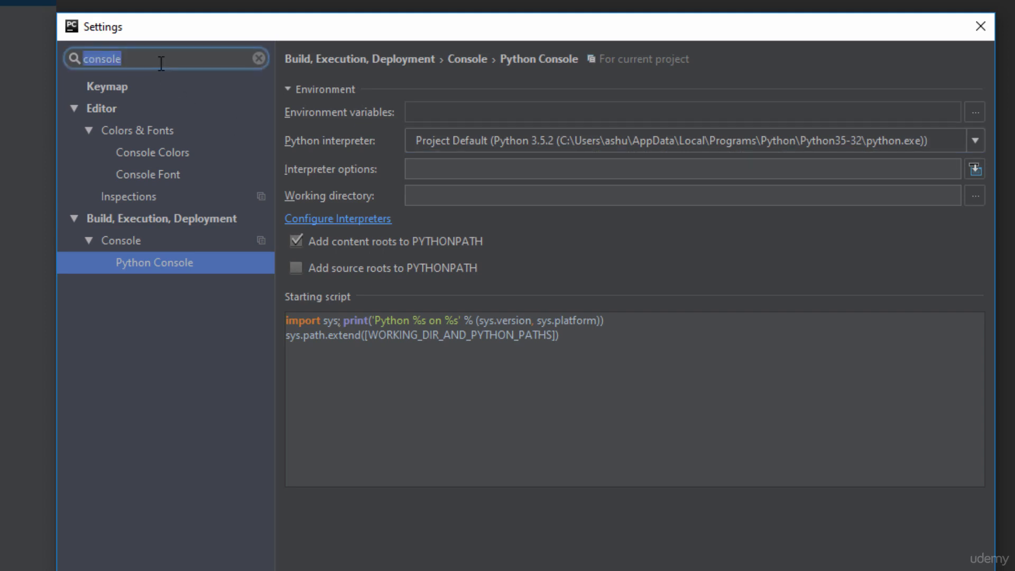
type("project ")
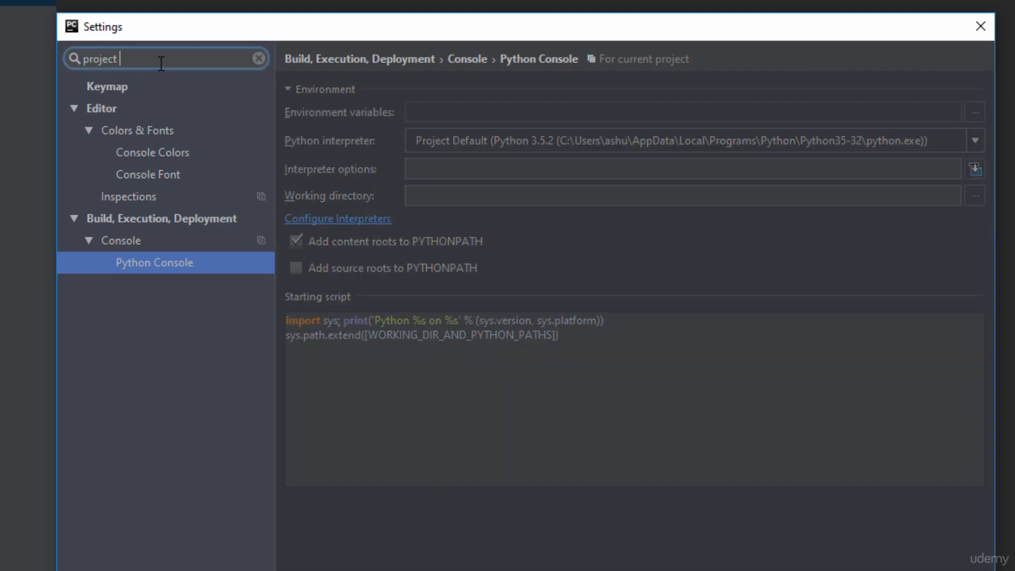
type("interpreter")
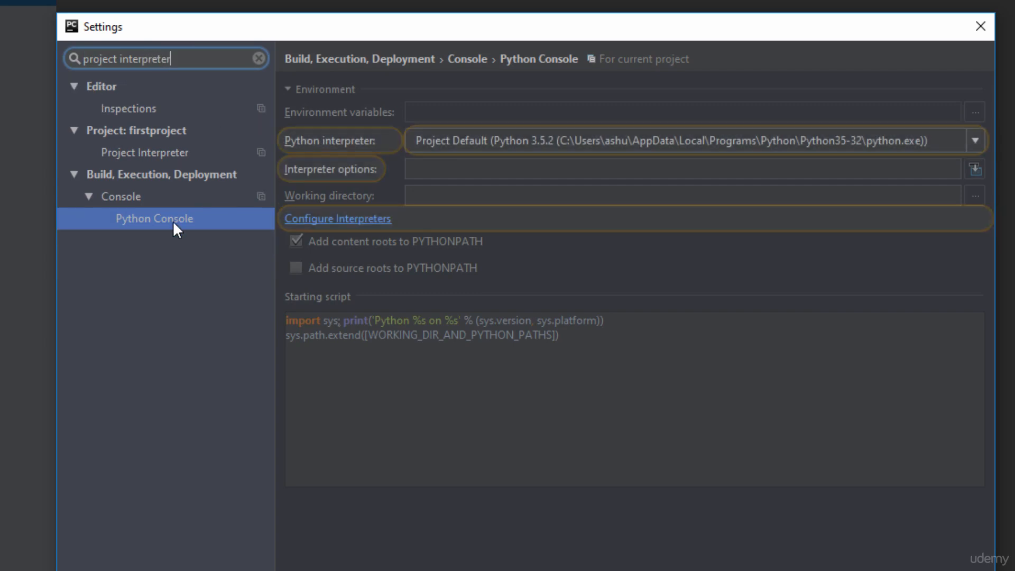
left_click(154, 154)
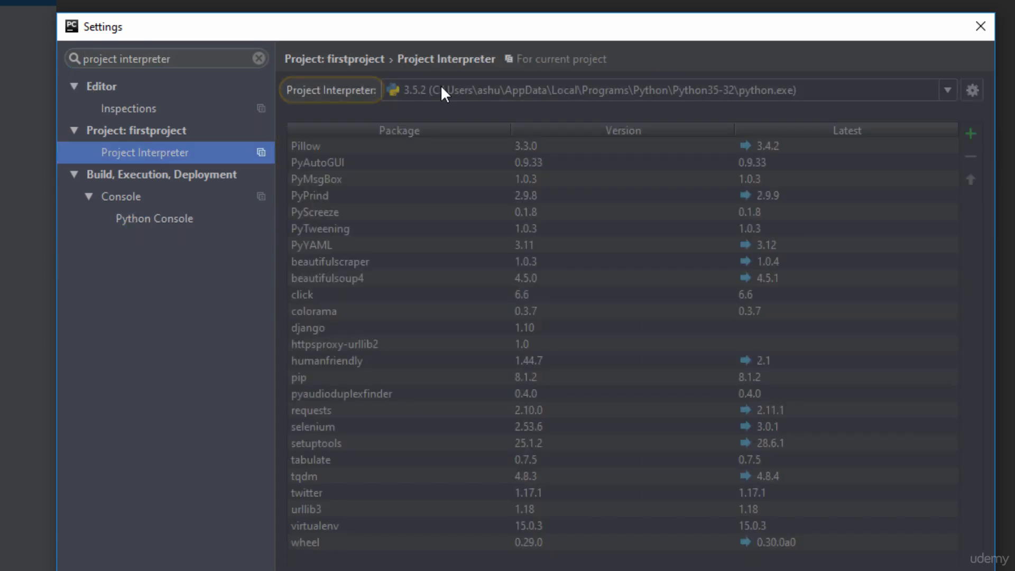
left_click(856, 91)
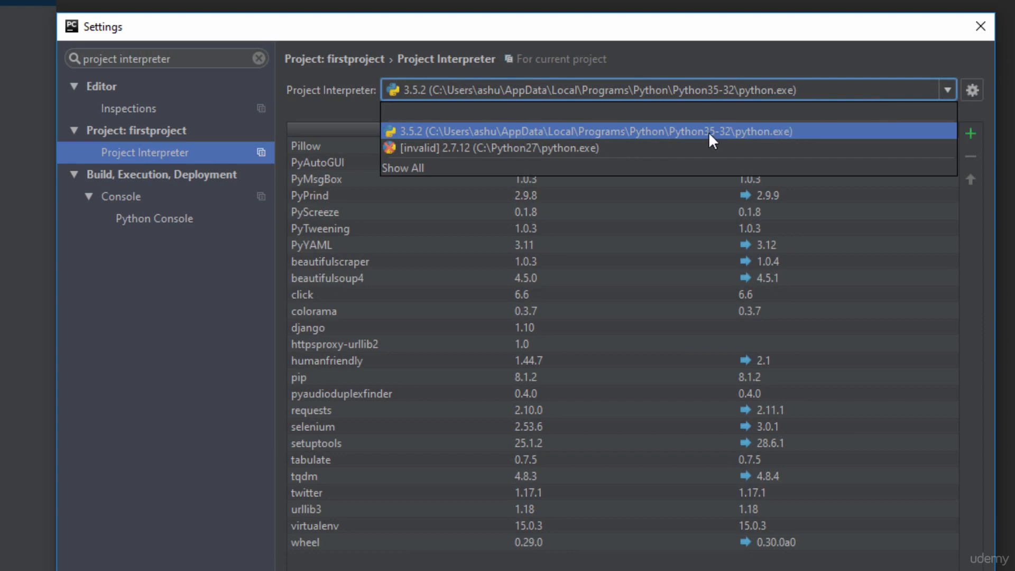
left_click(731, 132)
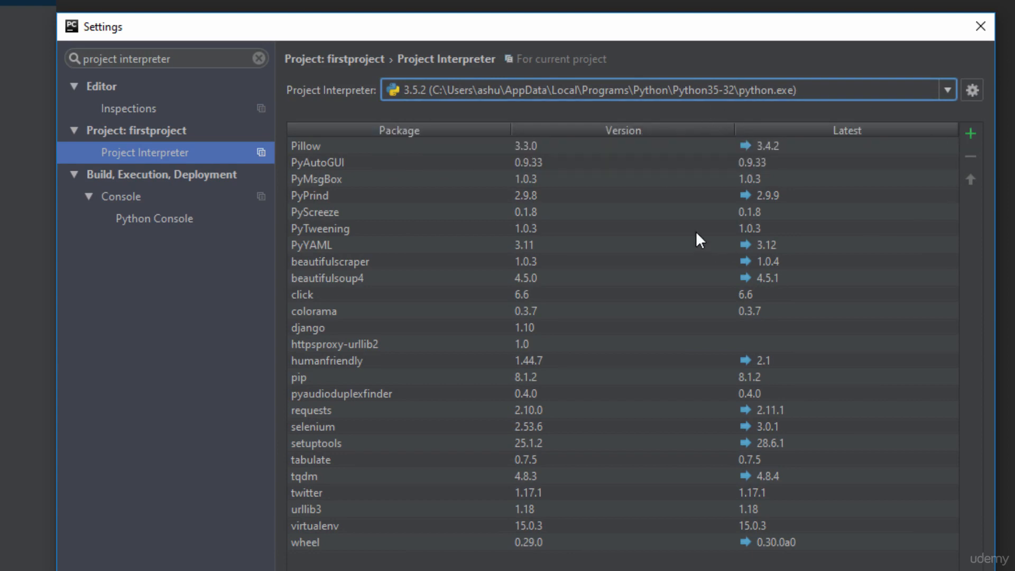